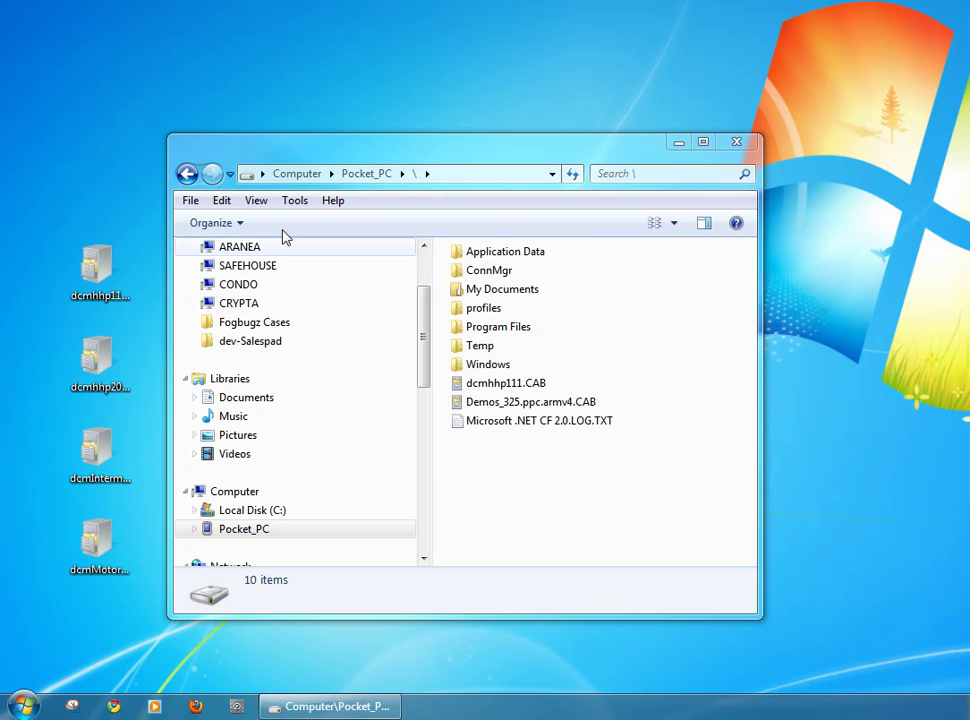
pyautogui.click(188, 178)
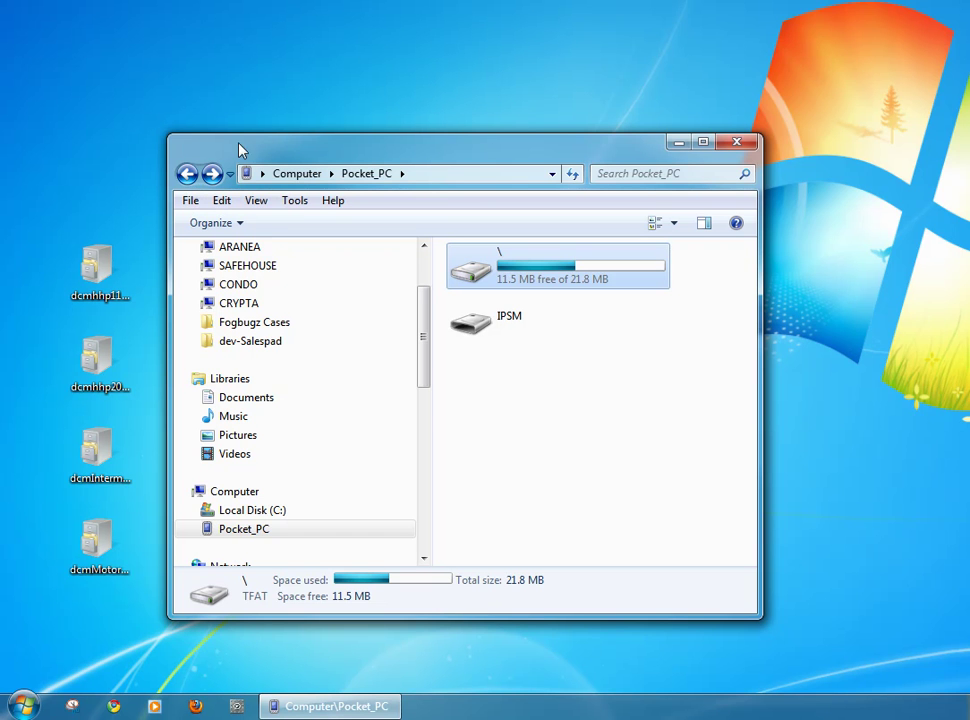
pyautogui.moveTo(255, 155); pyautogui.dragTo(258, 136)
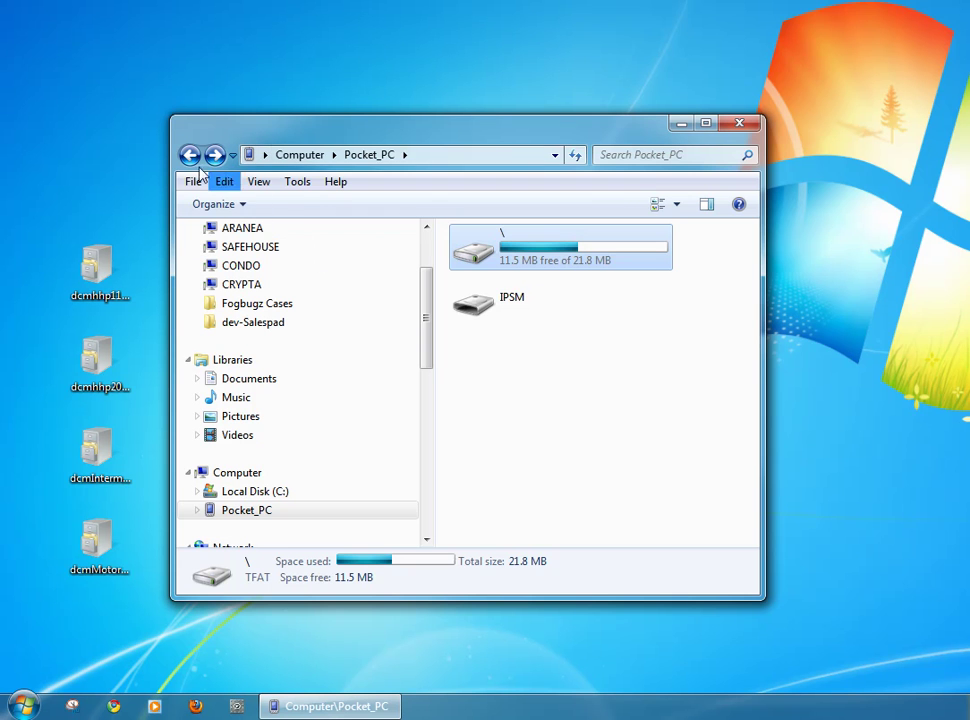
pyautogui.click(300, 155)
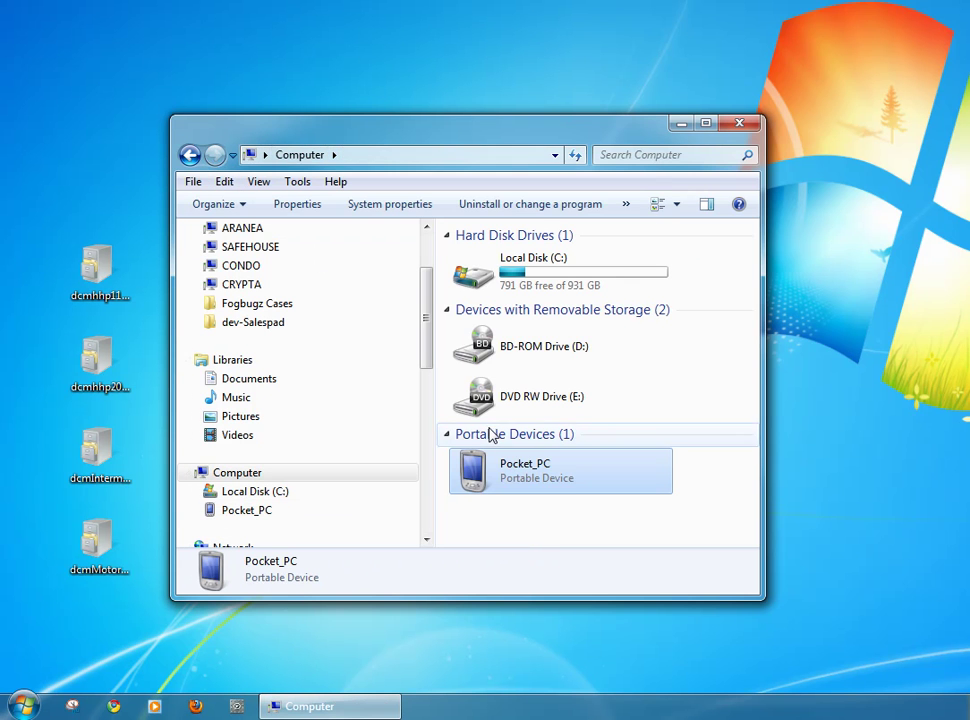
pyautogui.doubleClick(533, 472)
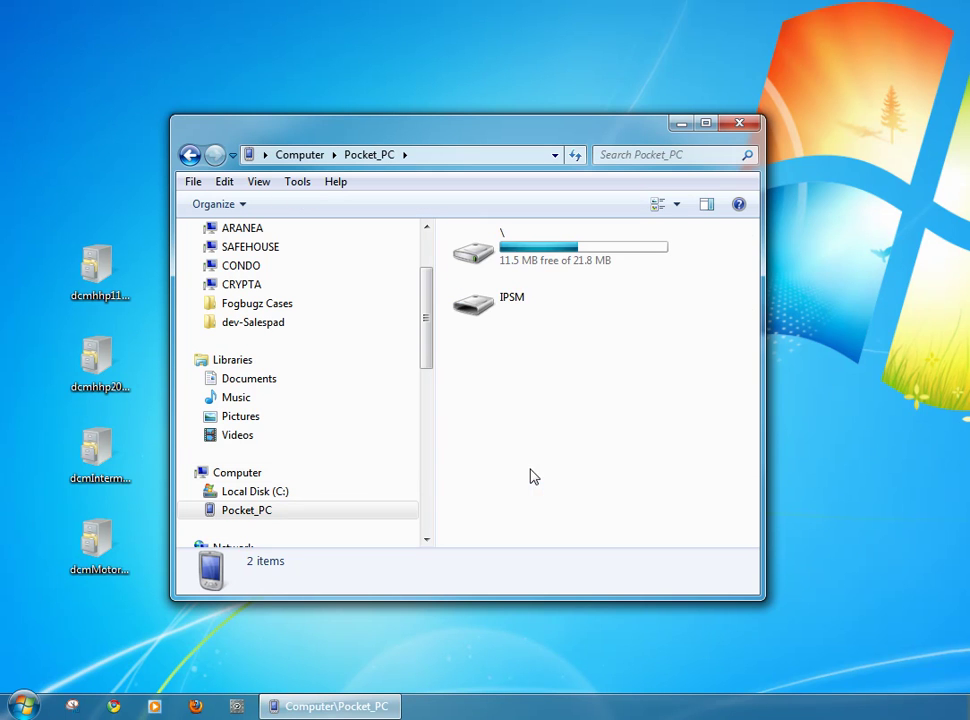
pyautogui.doubleClick(530, 245)
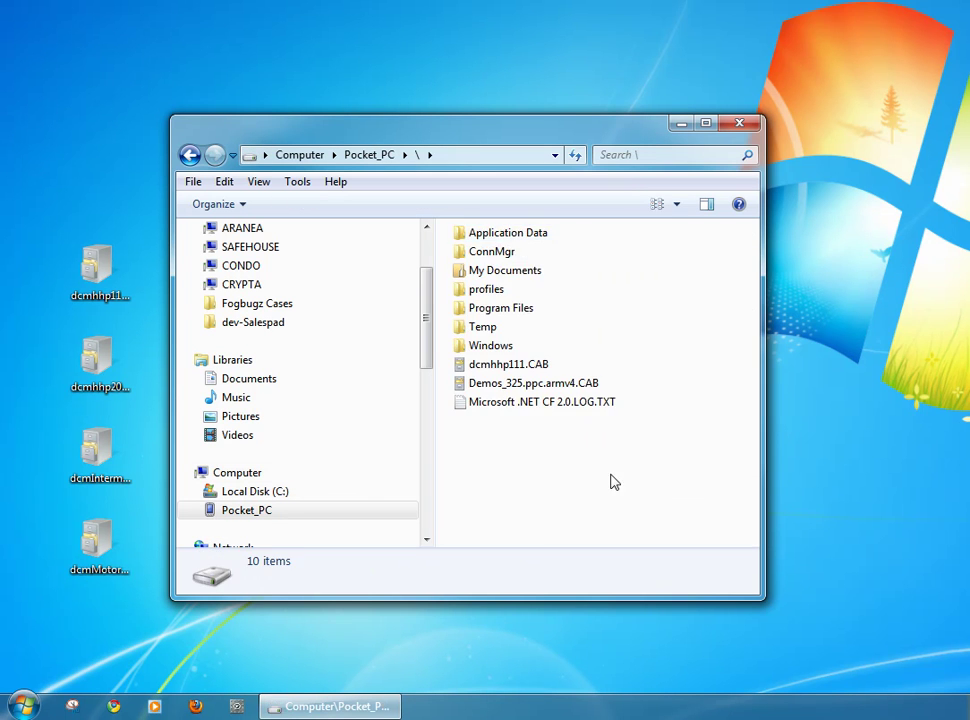
pyautogui.click(90, 272)
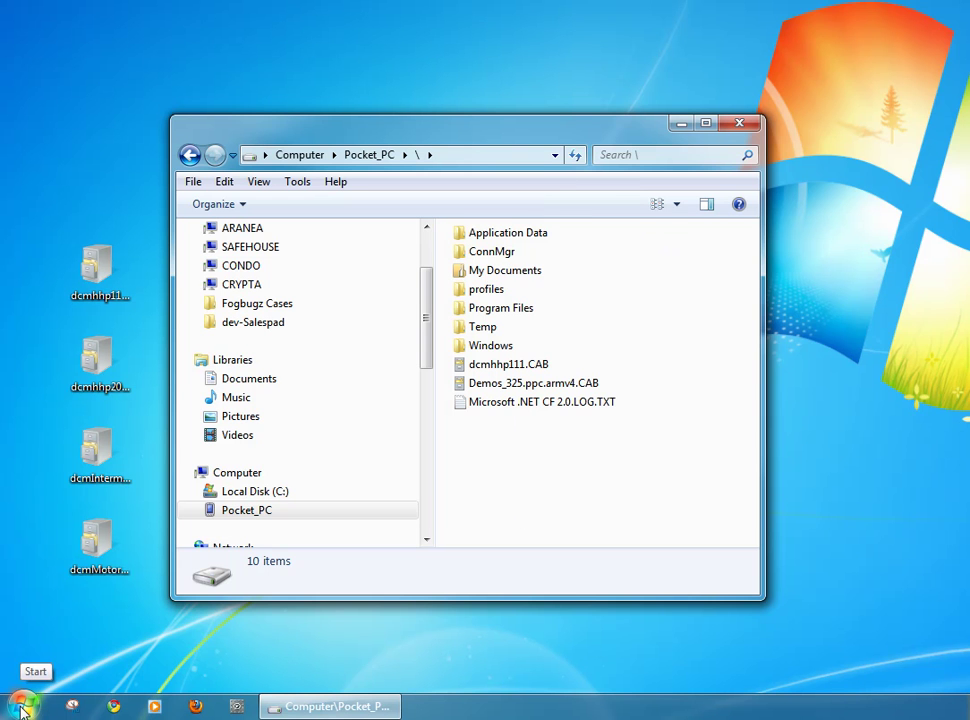
# - Load the MyMobiler site by entering 'mymobiler' in Firefox's address bar, then minimize Firefox
pyautogui.click(196, 706)
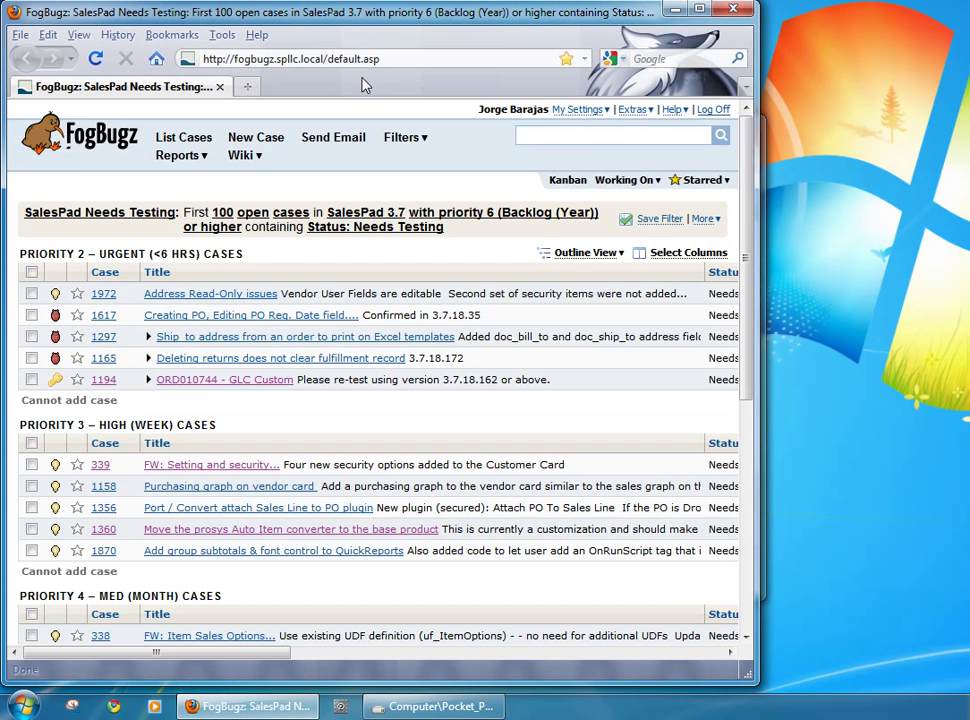
pyautogui.click(379, 58)
pyautogui.write('mymobiler')
pyautogui.press('Return')
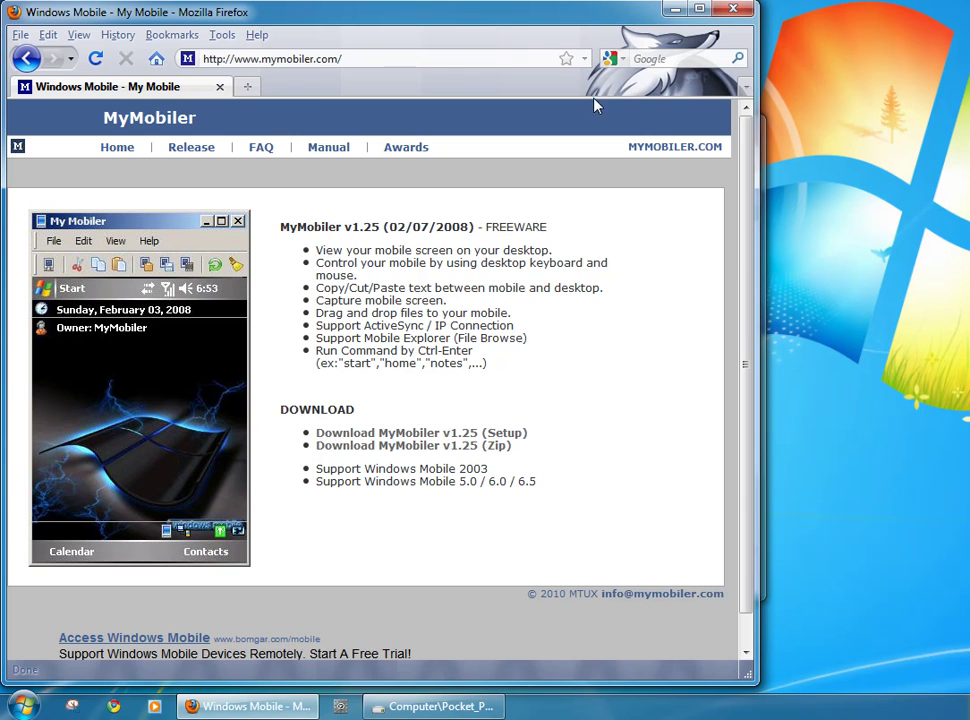
pyautogui.click(675, 15)
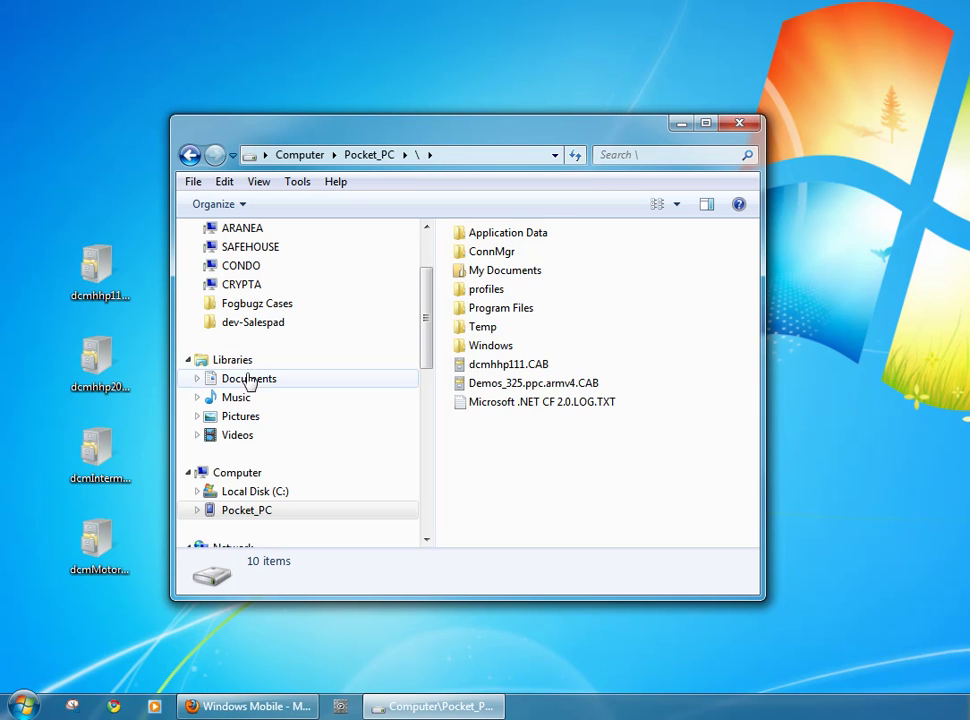
# - Launch MyMobiler by searching 'mymobiler' in the Windows Start menu
pyautogui.click(20, 705)
pyautogui.click(91, 662)
pyautogui.write('mymobiler')
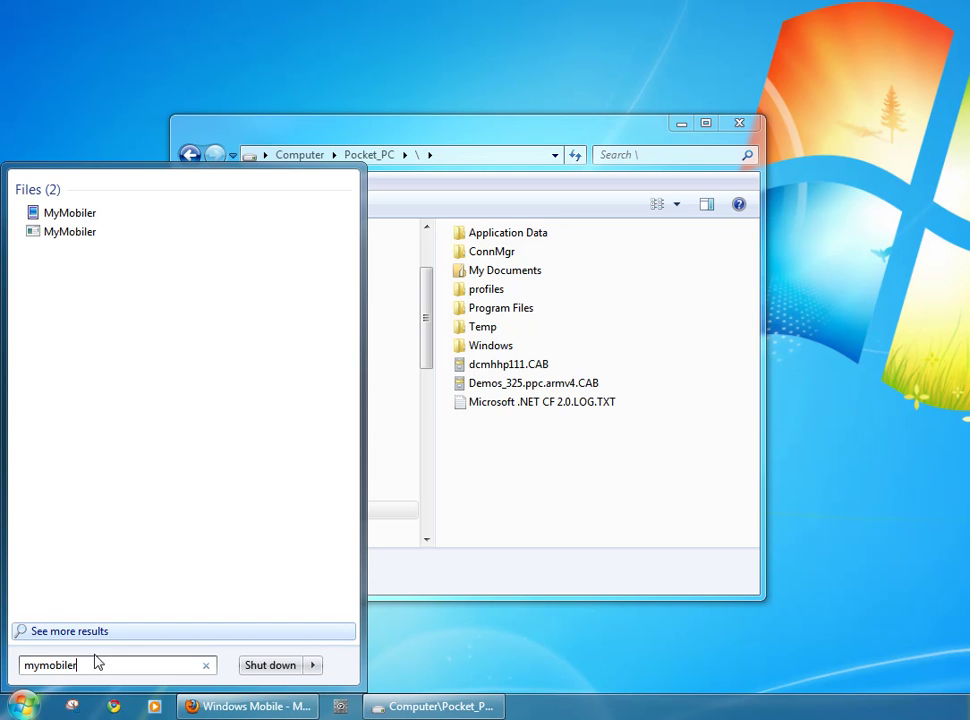
pyautogui.click(72, 213)
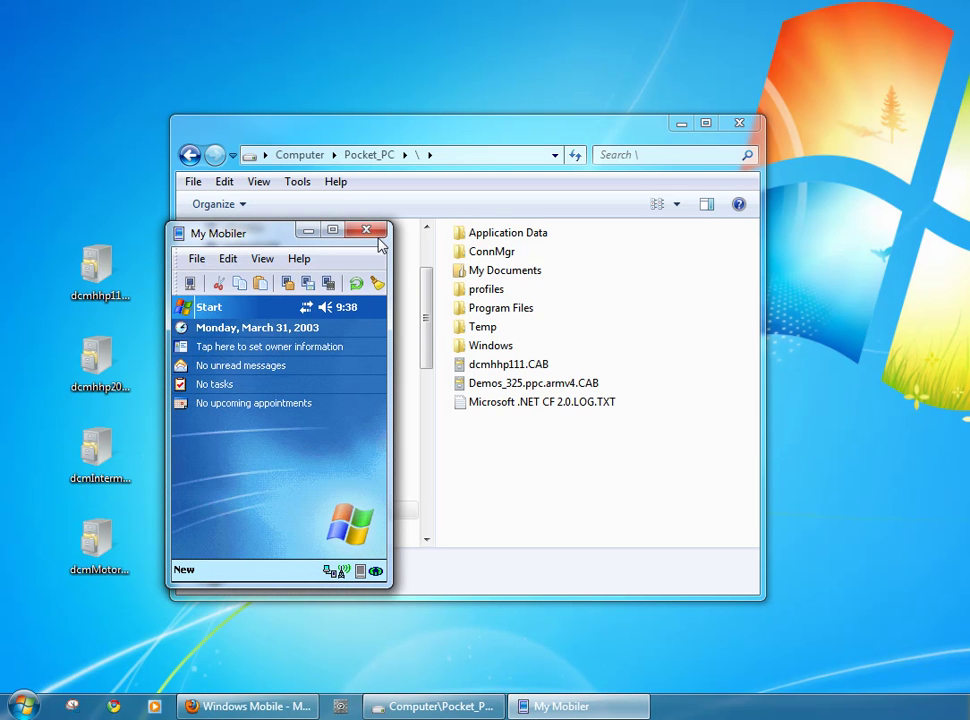
# - Move the MyMobiler window aside, browse the handheld's My Device folder, then open Programs
pyautogui.moveTo(268, 243); pyautogui.dragTo(727, 75)
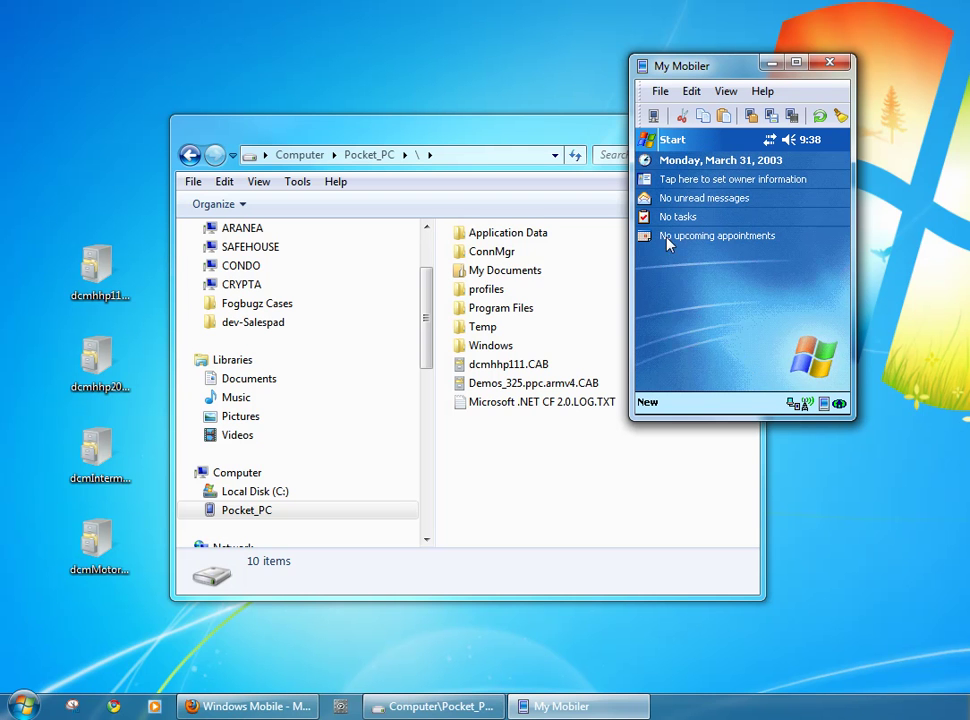
pyautogui.click(649, 142)
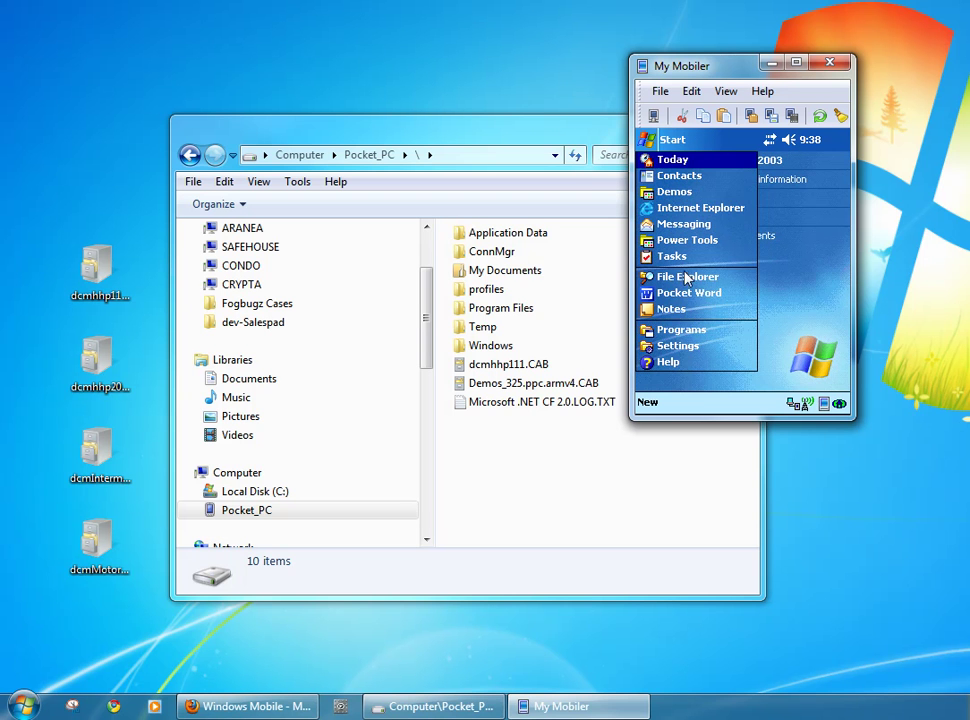
pyautogui.click(687, 278)
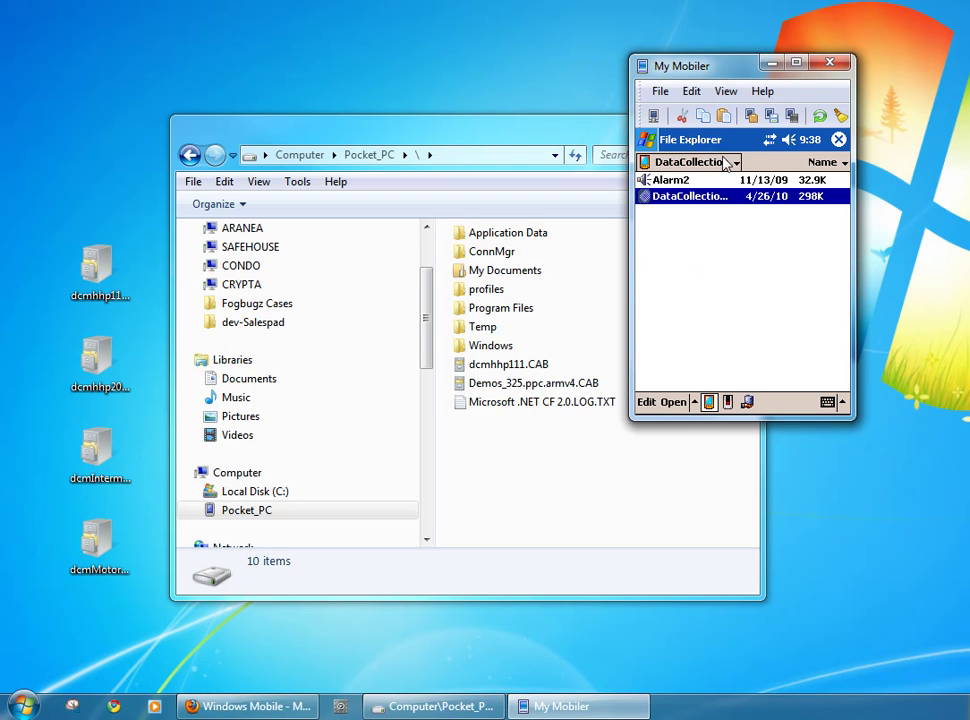
pyautogui.click(726, 162)
pyautogui.click(717, 181)
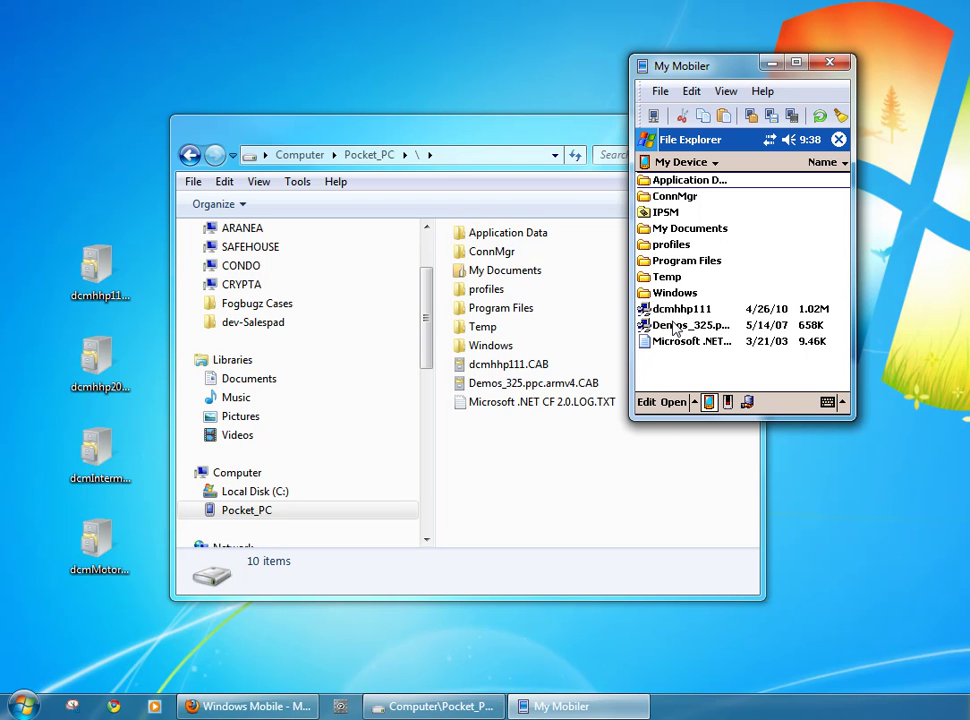
pyautogui.click(838, 139)
pyautogui.click(652, 141)
pyautogui.click(688, 332)
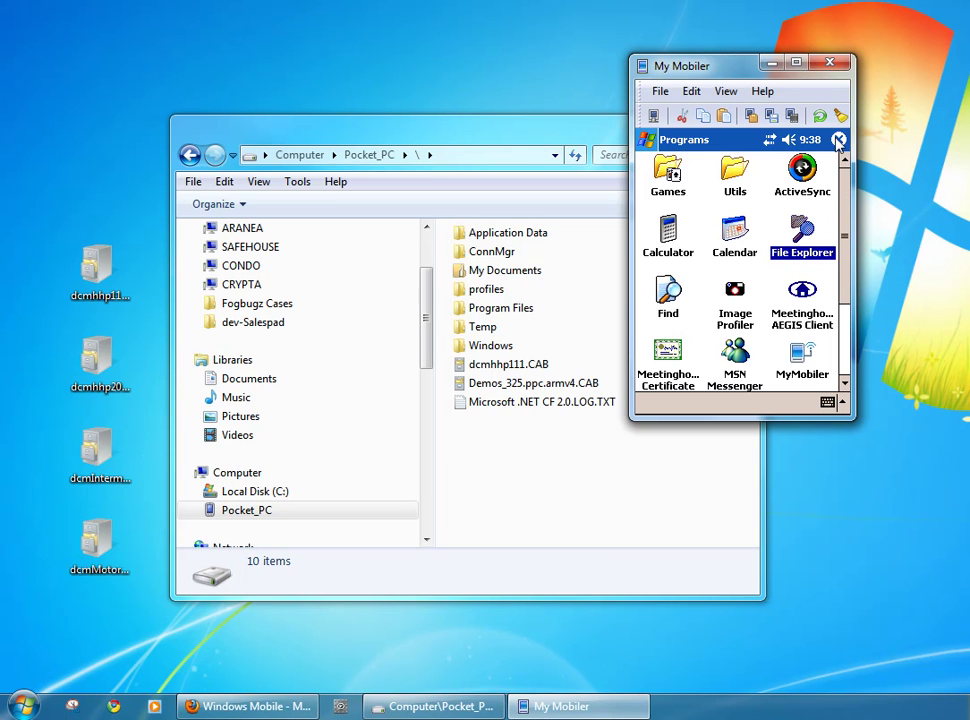
# - Uninstall SalesPad DataCollection through Settings > System > Remove Programs and close the list
pyautogui.click(647, 141)
pyautogui.click(678, 349)
pyautogui.click(696, 383)
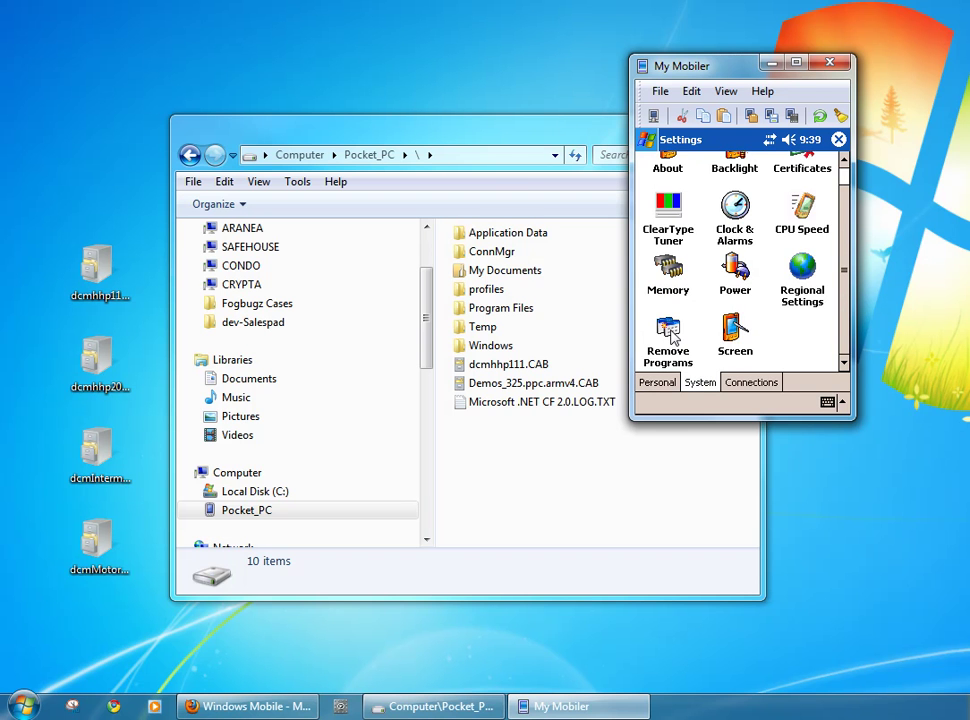
pyautogui.click(671, 336)
pyautogui.click(698, 230)
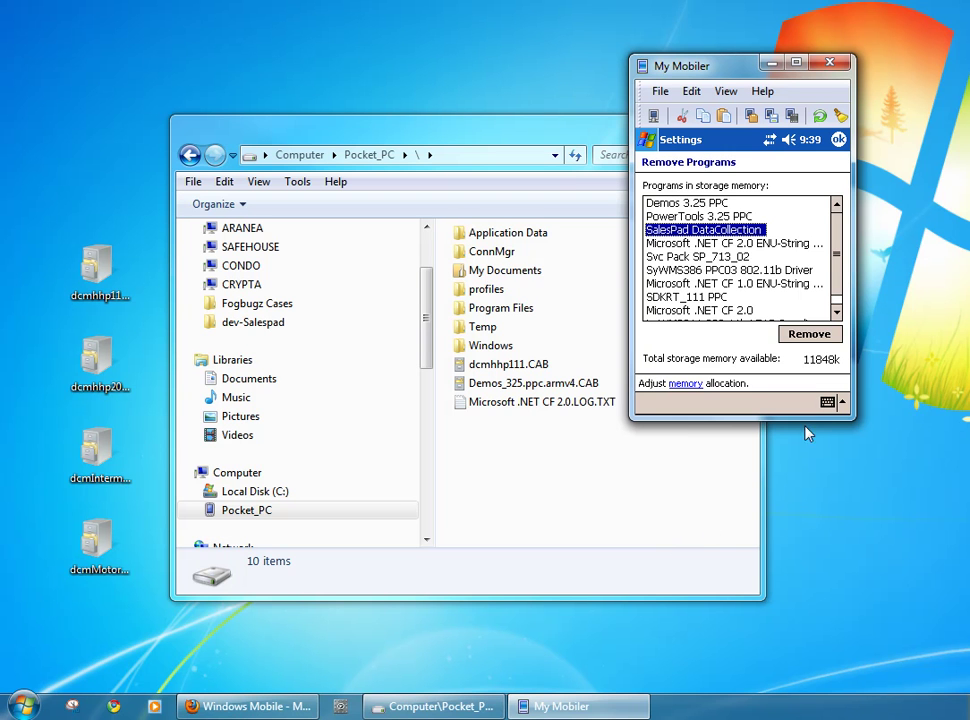
pyautogui.click(812, 336)
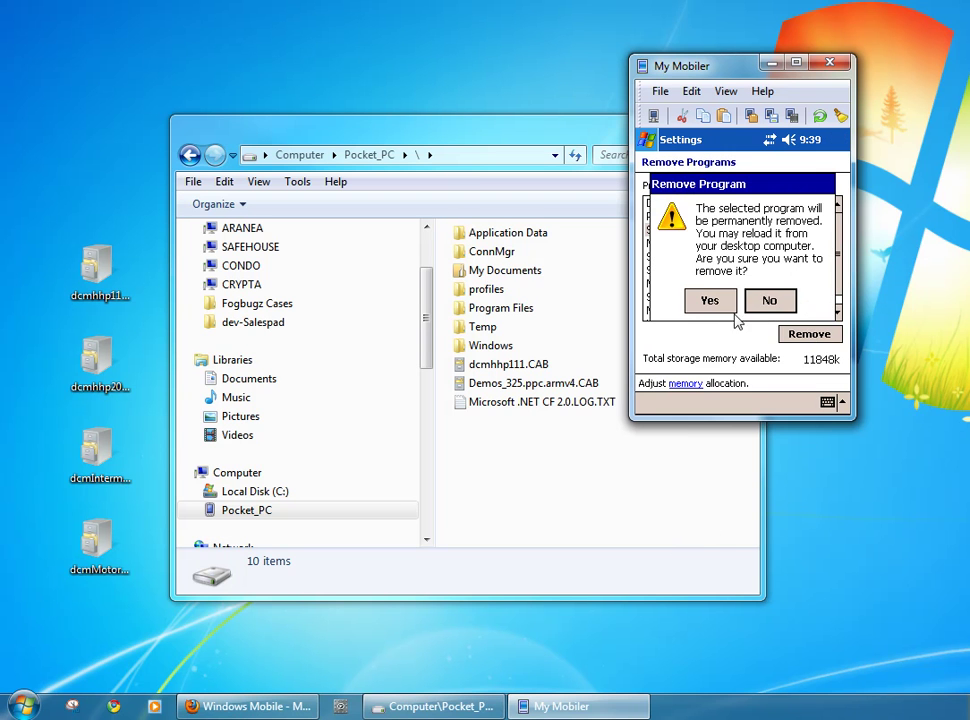
pyautogui.click(710, 302)
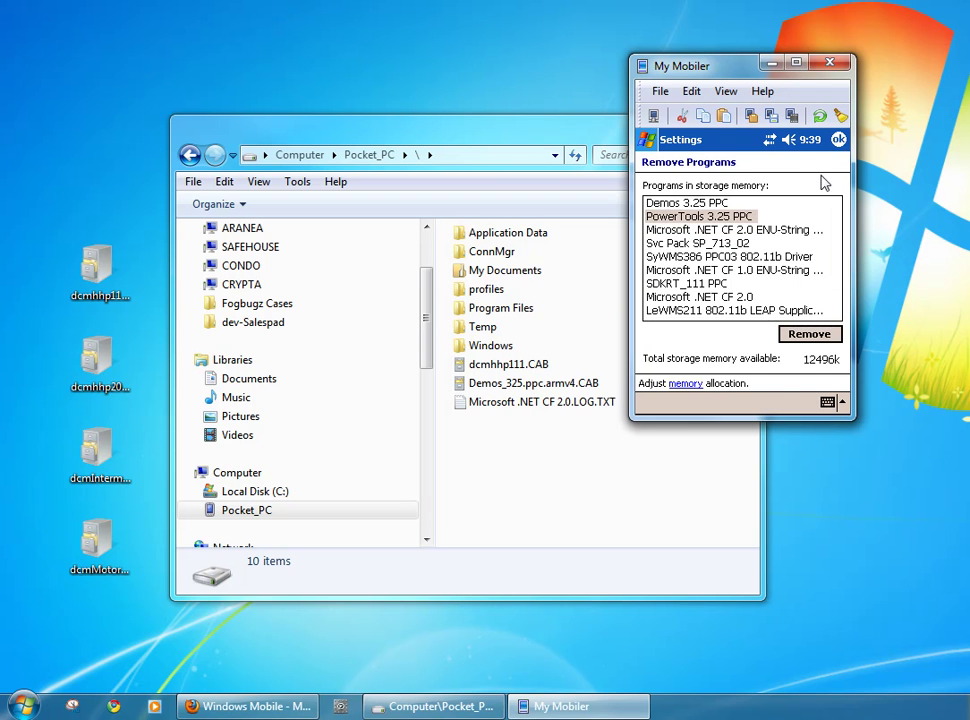
pyautogui.click(838, 140)
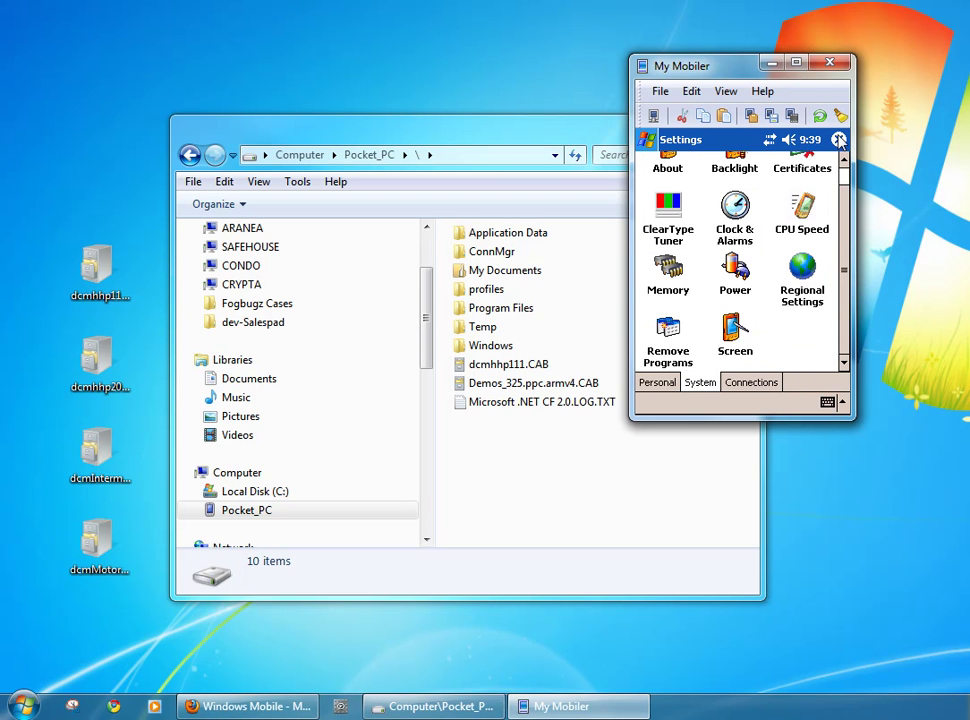
# - Reinstall DataCollection by running the dcmhhp111 package from the handheld's File Explorer
pyautogui.click(838, 140)
pyautogui.click(648, 140)
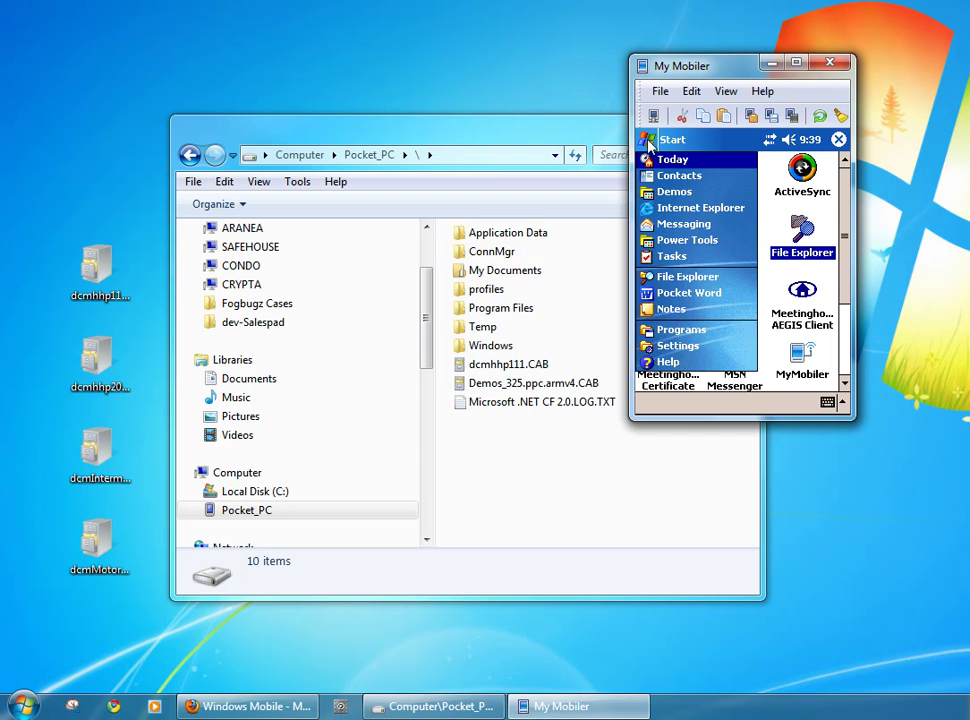
pyautogui.click(799, 235)
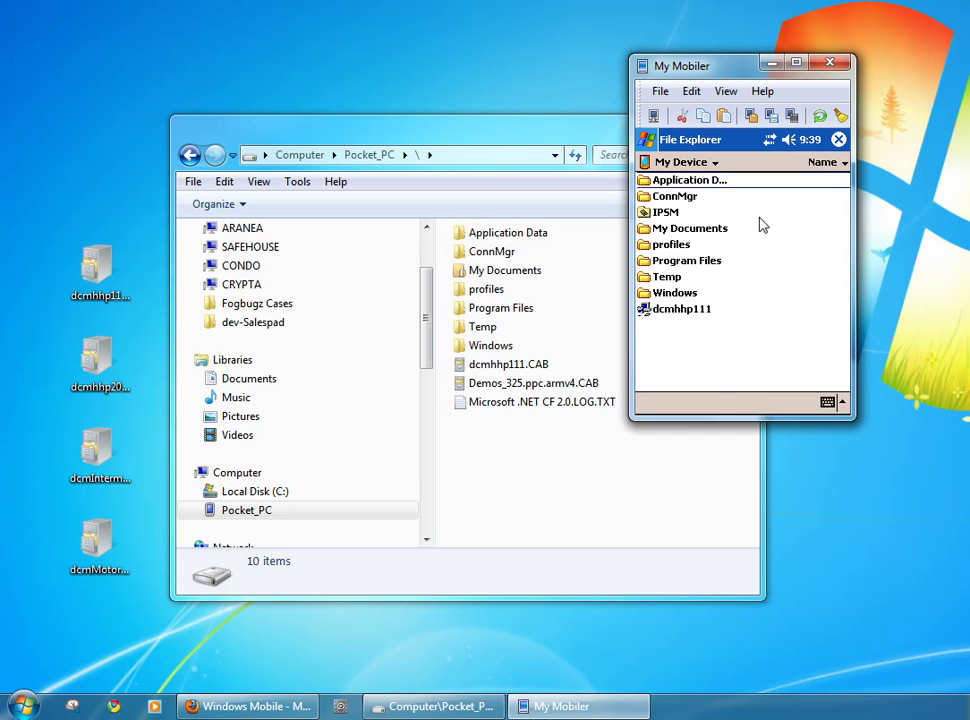
pyautogui.click(678, 310)
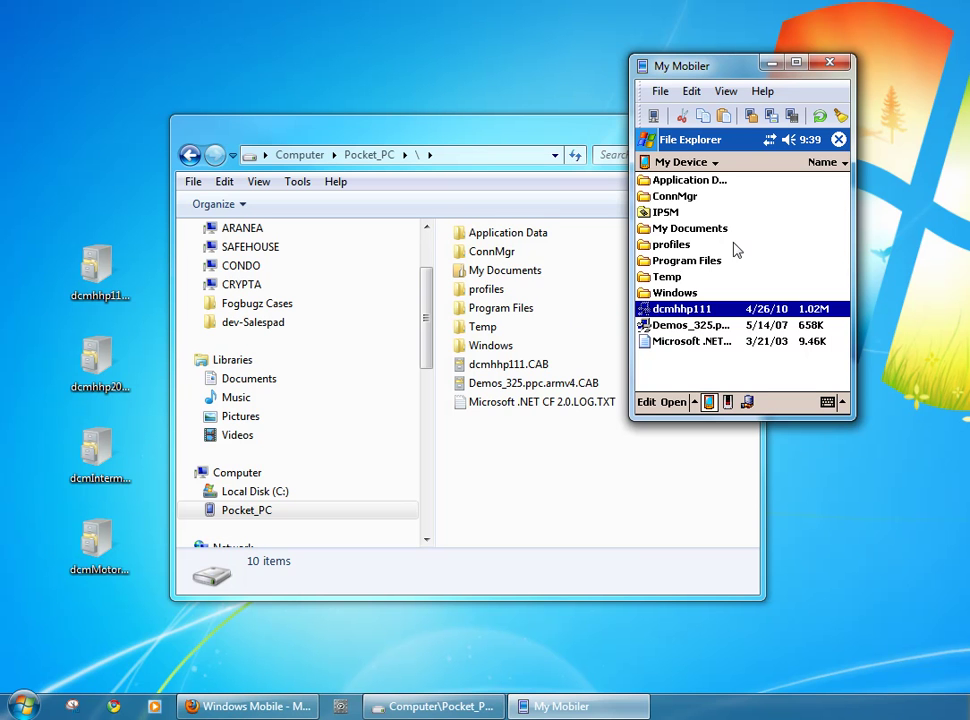
# - Launch DataCollection from the Program Files > DataCollection folder
pyautogui.click(692, 263)
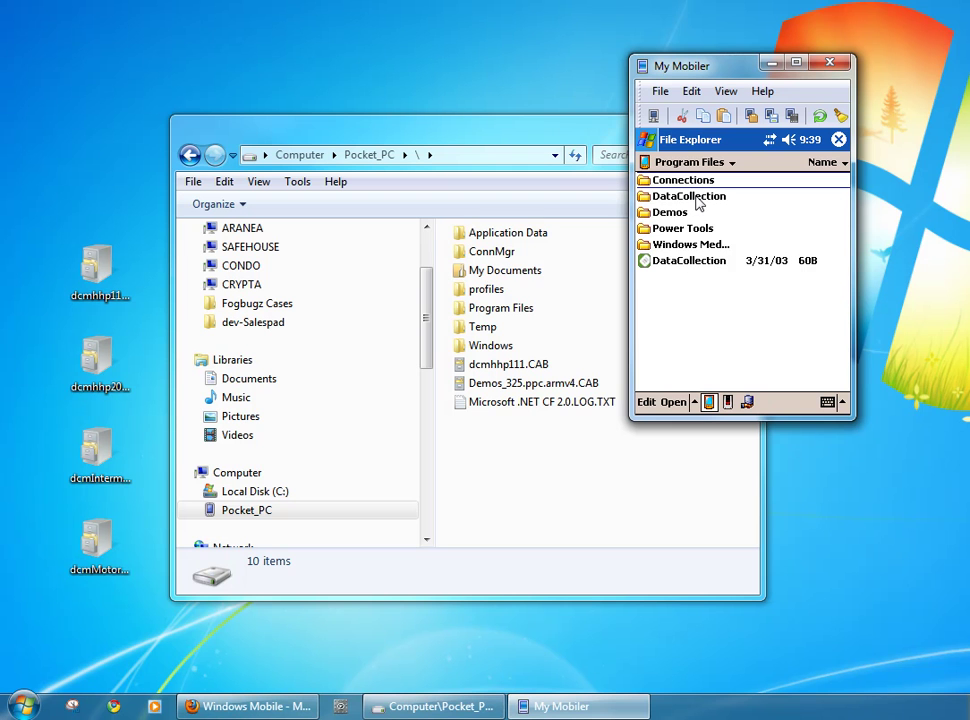
pyautogui.click(697, 198)
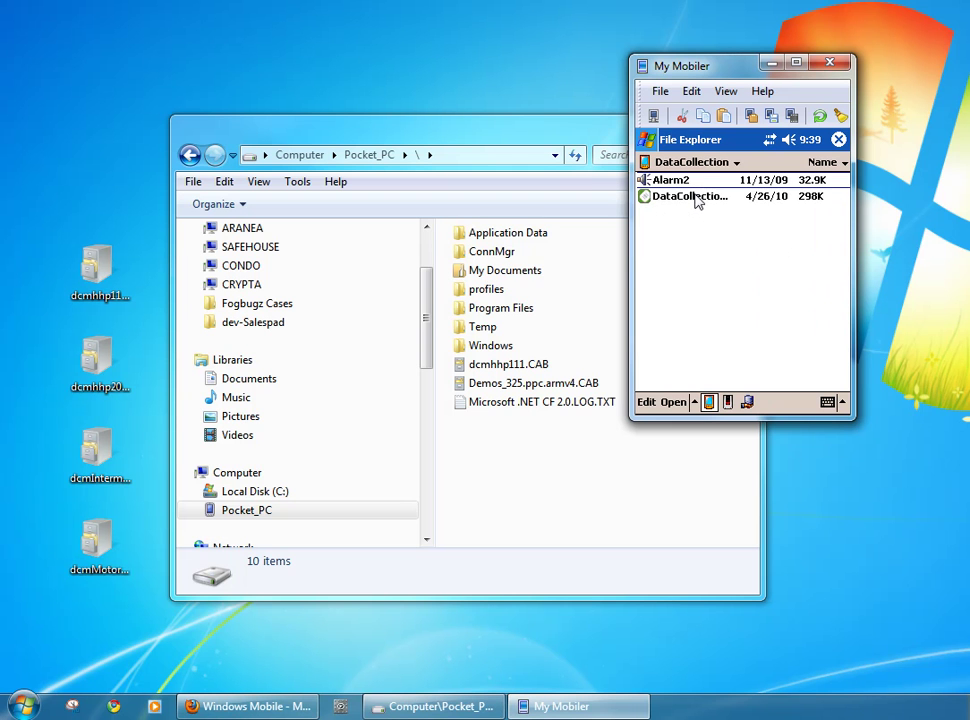
pyautogui.click(690, 198)
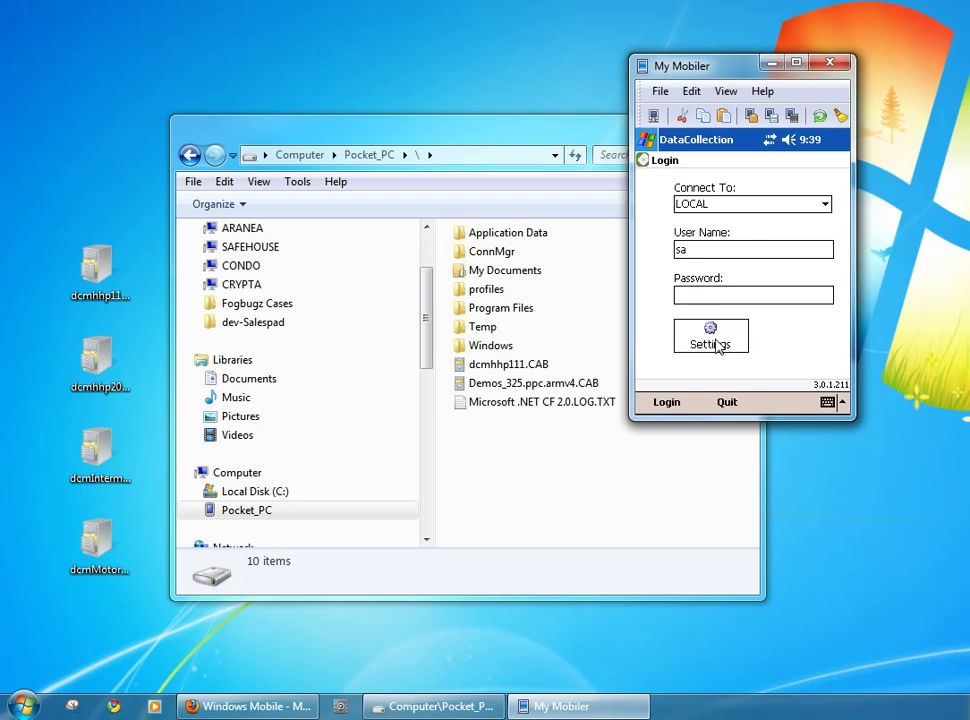
# - In DataCollection's Settings, select the LOCAL connection (server 10.23.0.40, folder DCWebsvc)
pyautogui.click(716, 342)
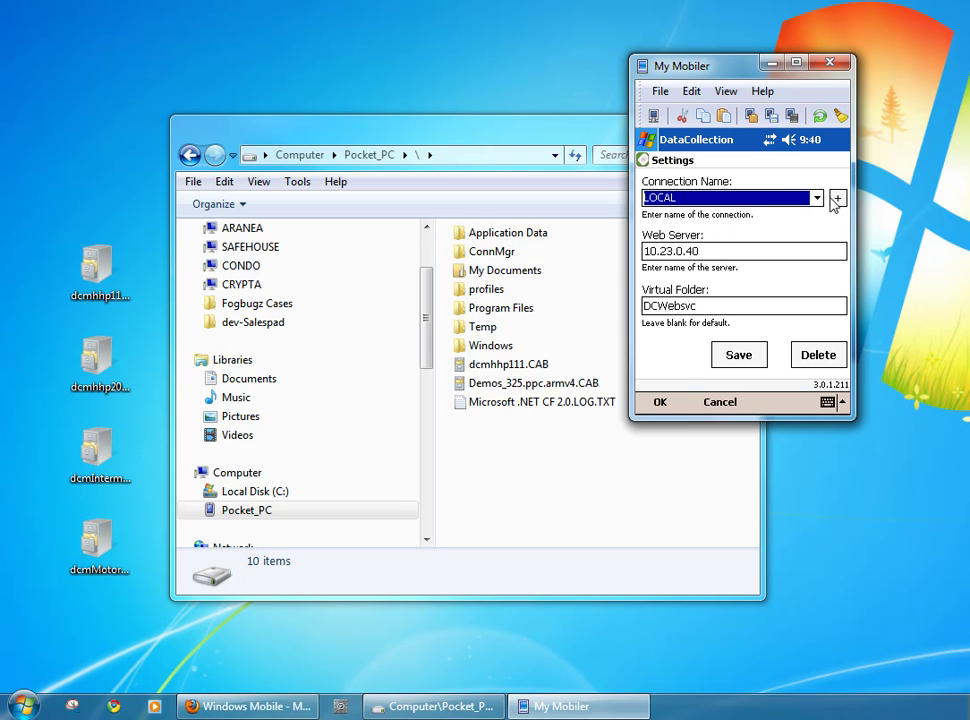
pyautogui.click(816, 199)
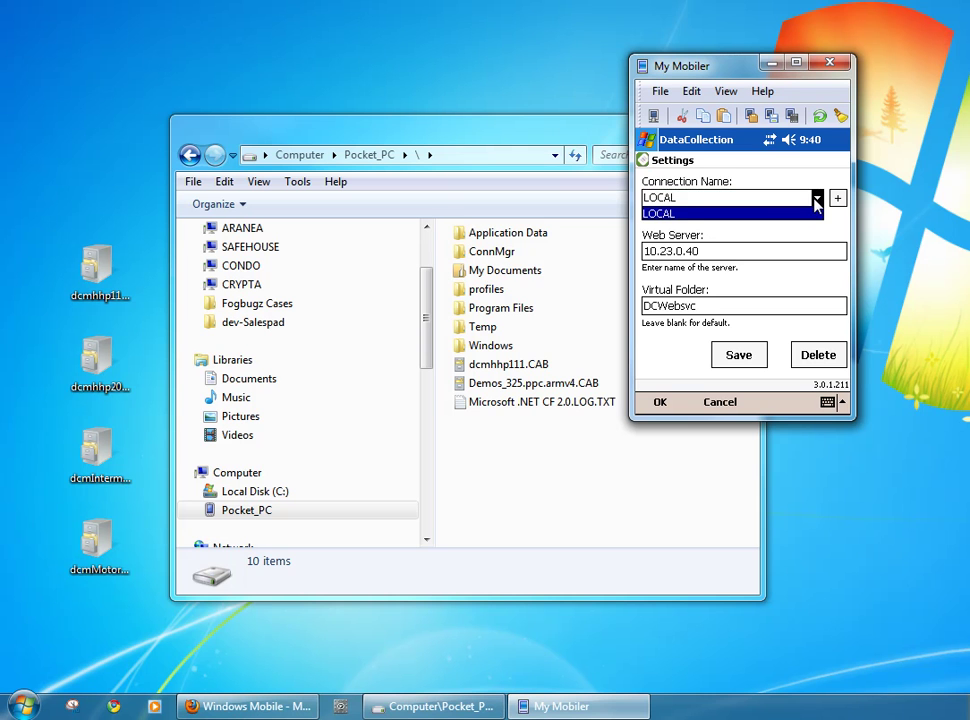
pyautogui.click(816, 200)
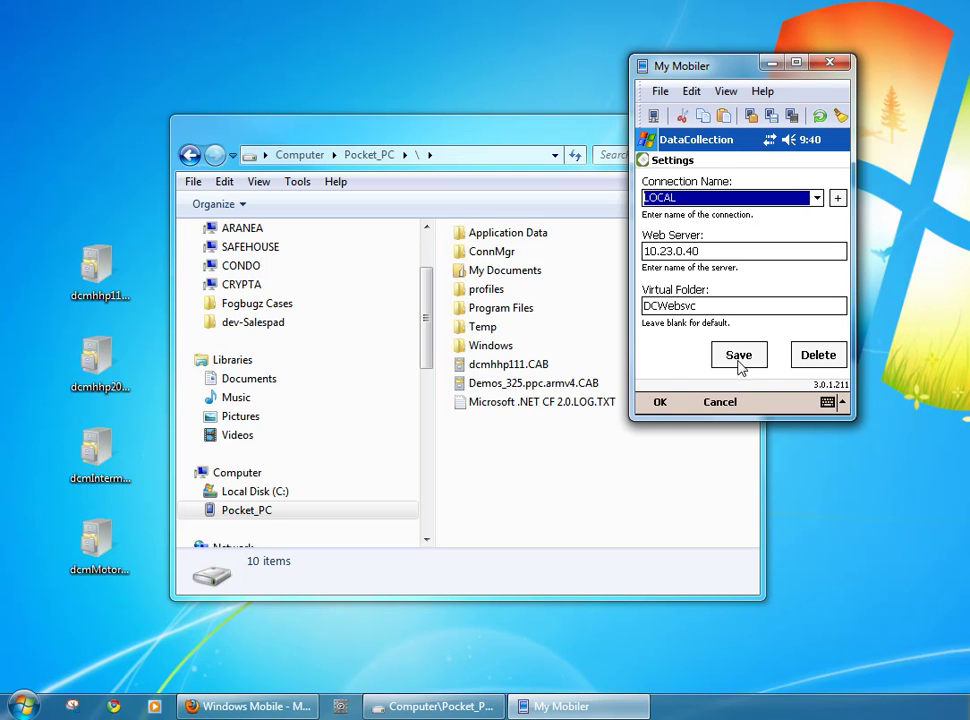
# - Save the settings with OK and pick LOCAL in the login screen's Connect To list
pyautogui.click(662, 403)
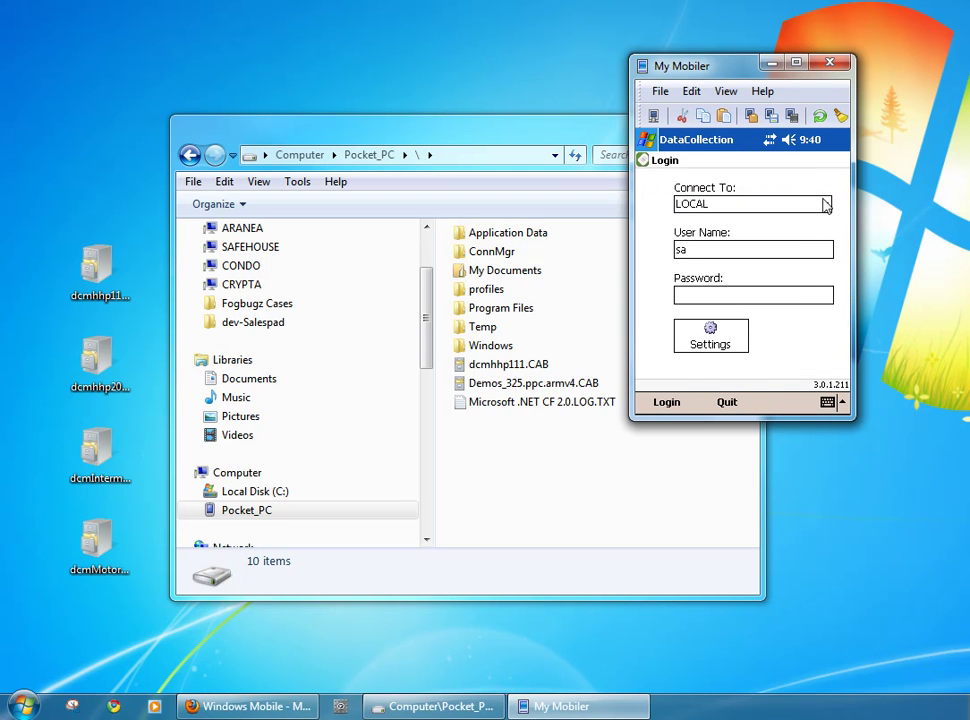
pyautogui.click(825, 205)
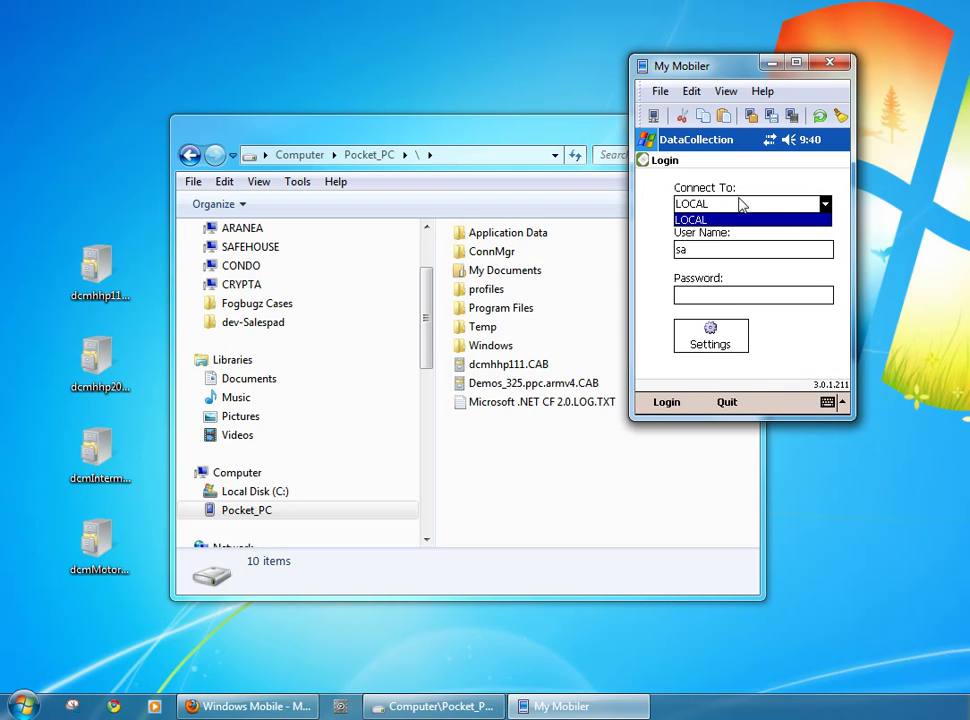
pyautogui.click(823, 190)
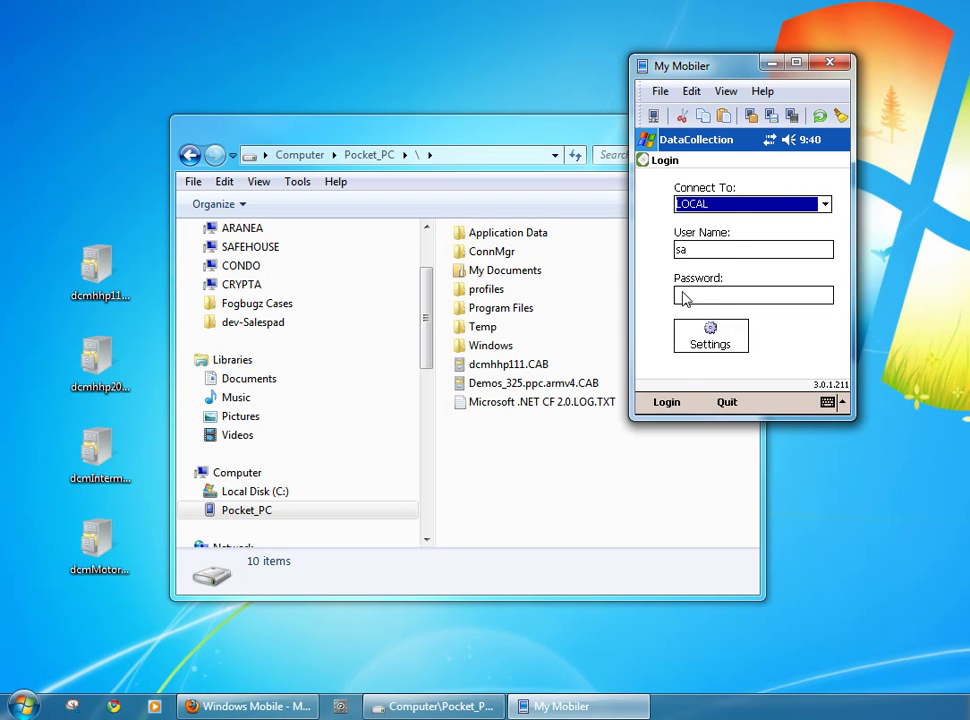